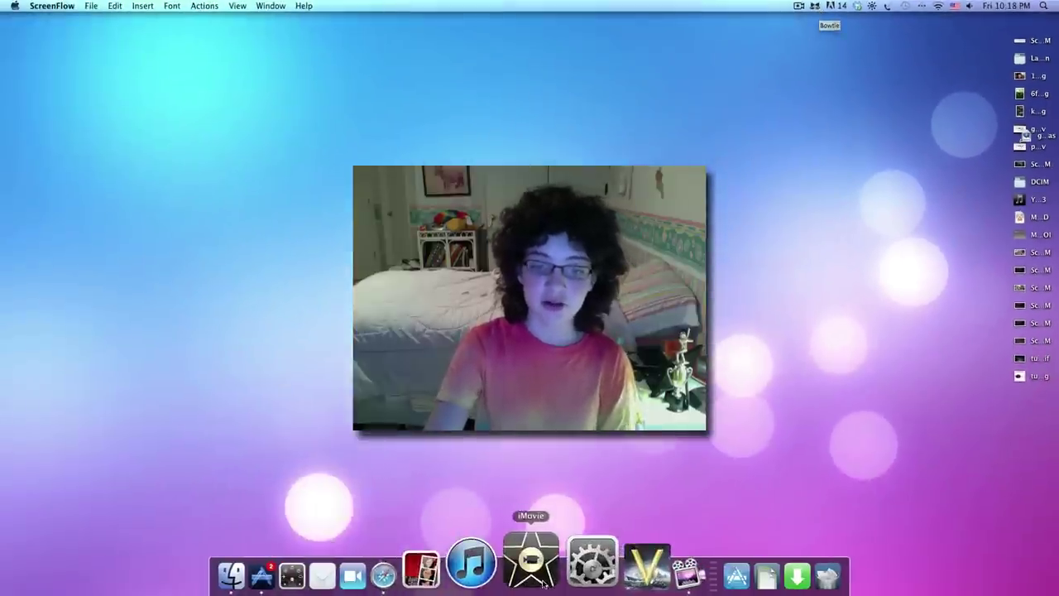
# Switch to iTunes, start playing Dream On (Cover) – Aerosmith from the open playlist, and put the player window away.
pyautogui.click(503, 563)
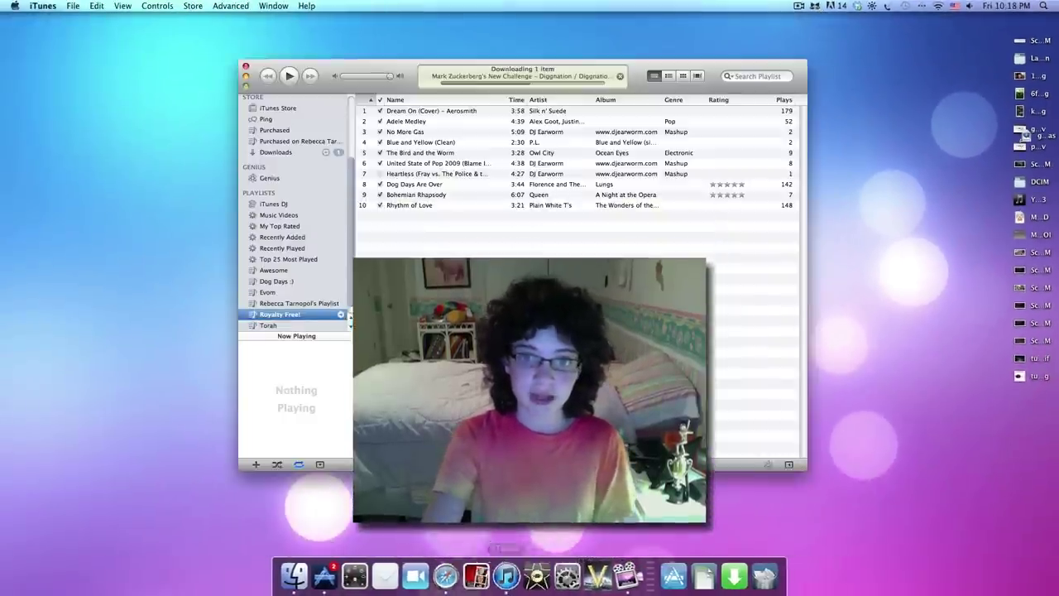
pyautogui.doubleClick(481, 110)
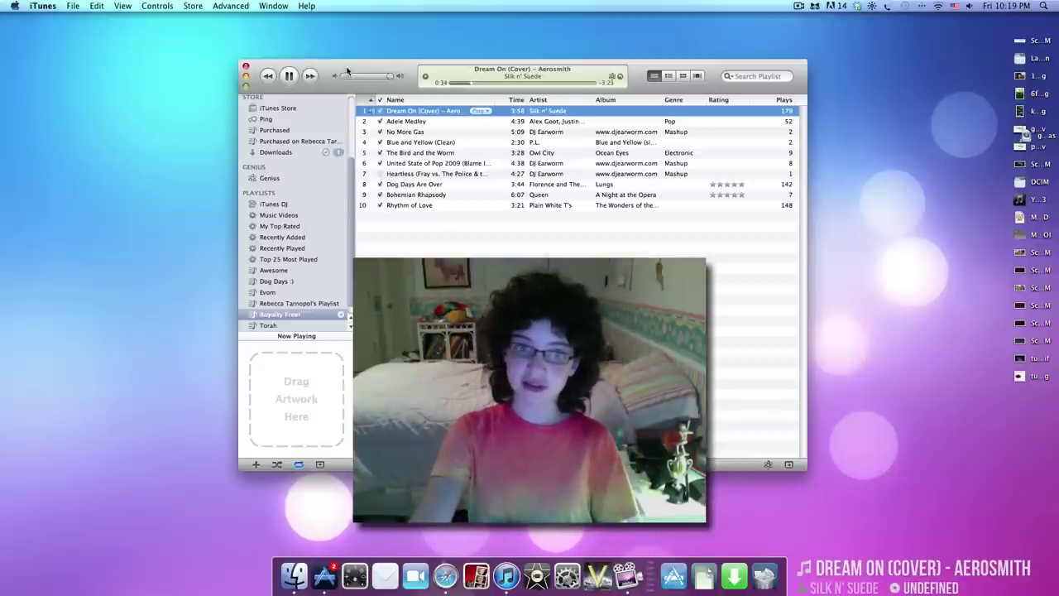
pyautogui.click(245, 75)
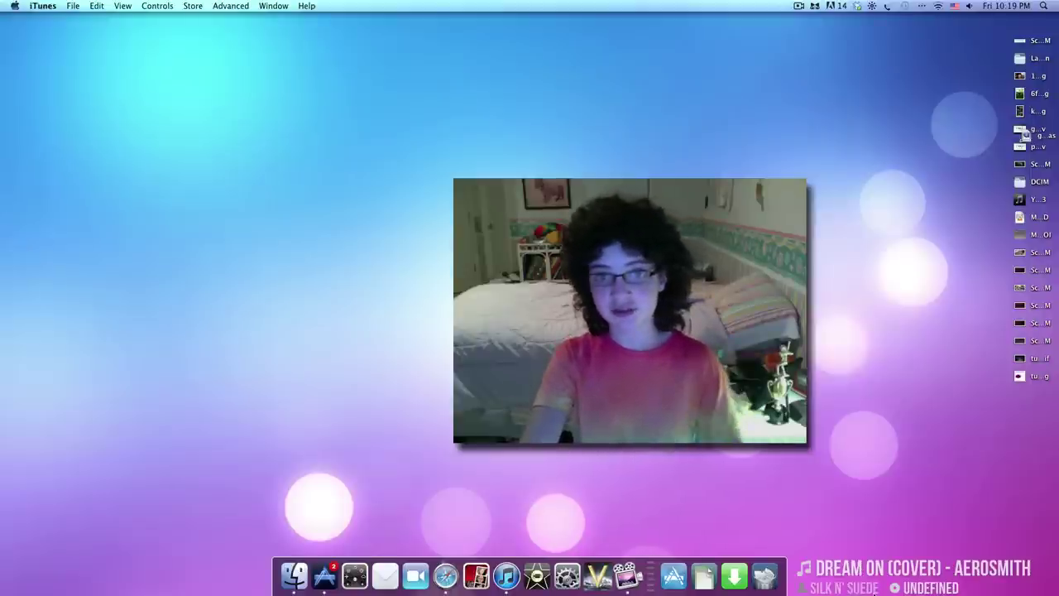
# Open Bowtie's preferences, keep the Bowlet window managed by the theme, and turn off Bowtie's bezel for shortcut and Last.fm feedback.
pyautogui.click(815, 5)
pyautogui.click(834, 40)
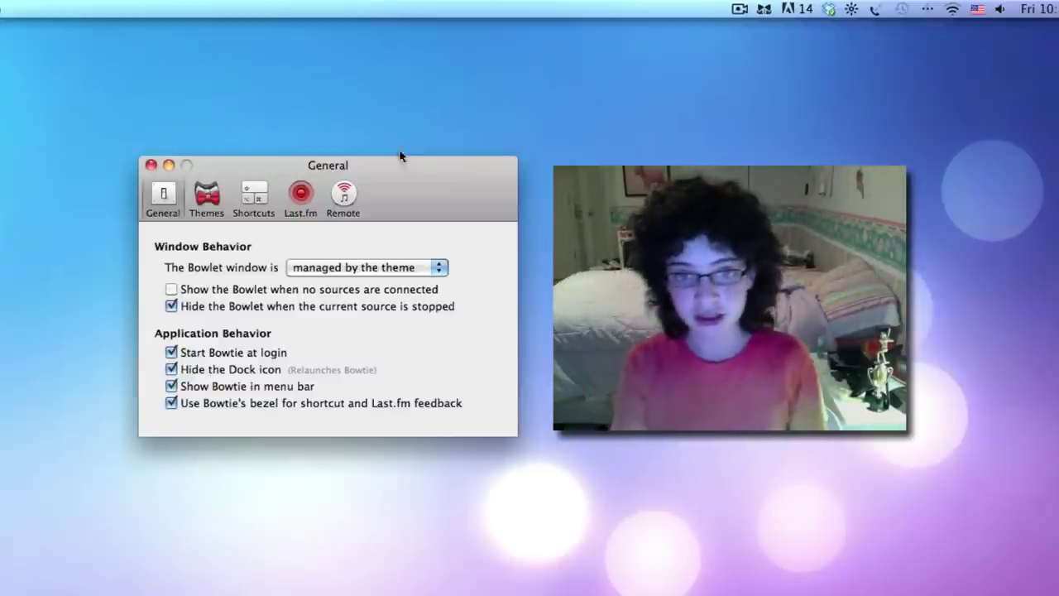
pyautogui.click(419, 271)
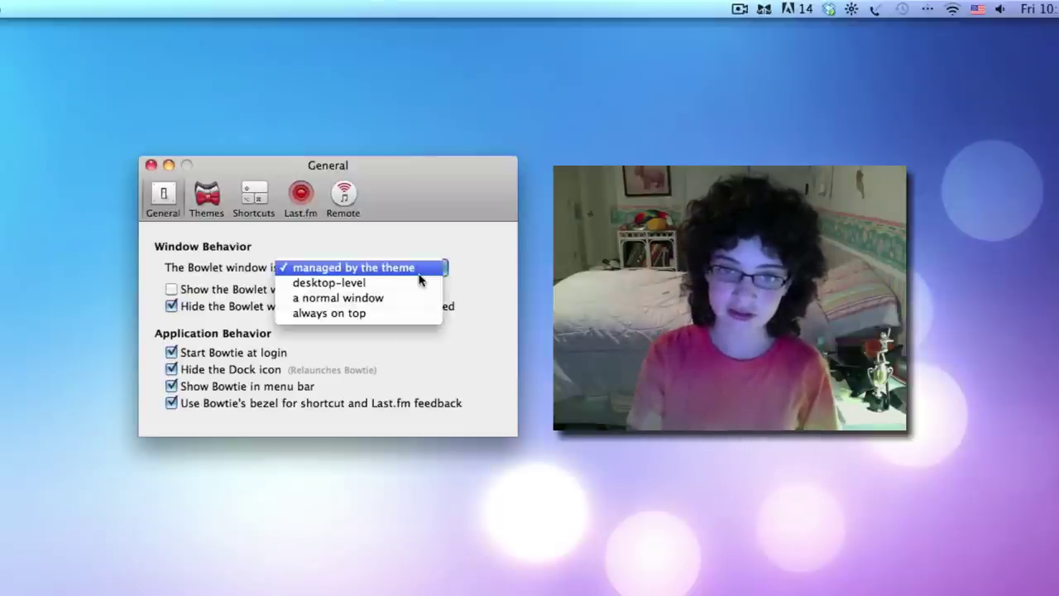
pyautogui.click(419, 273)
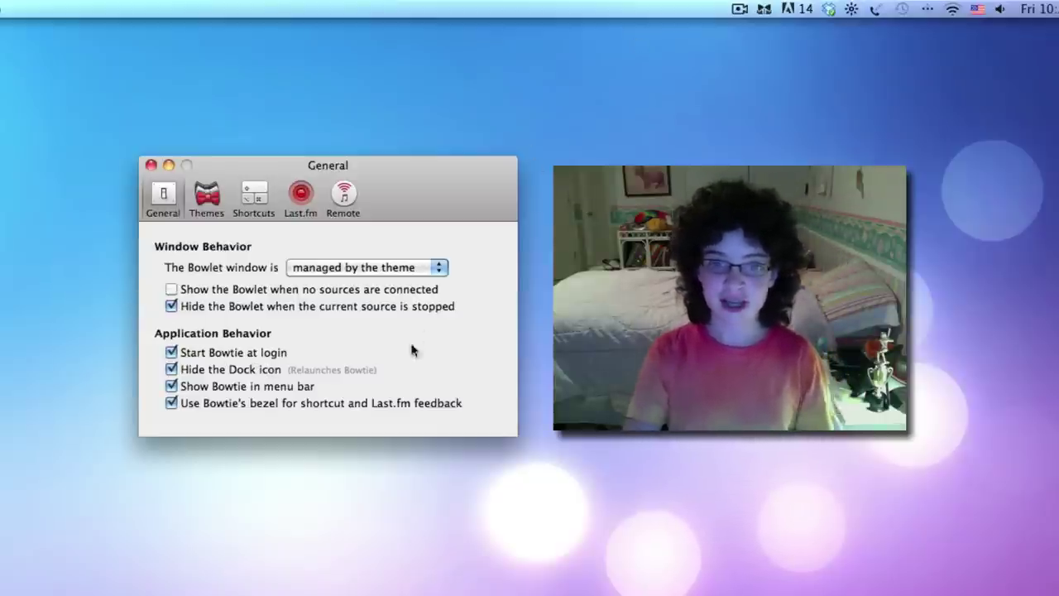
pyautogui.click(175, 405)
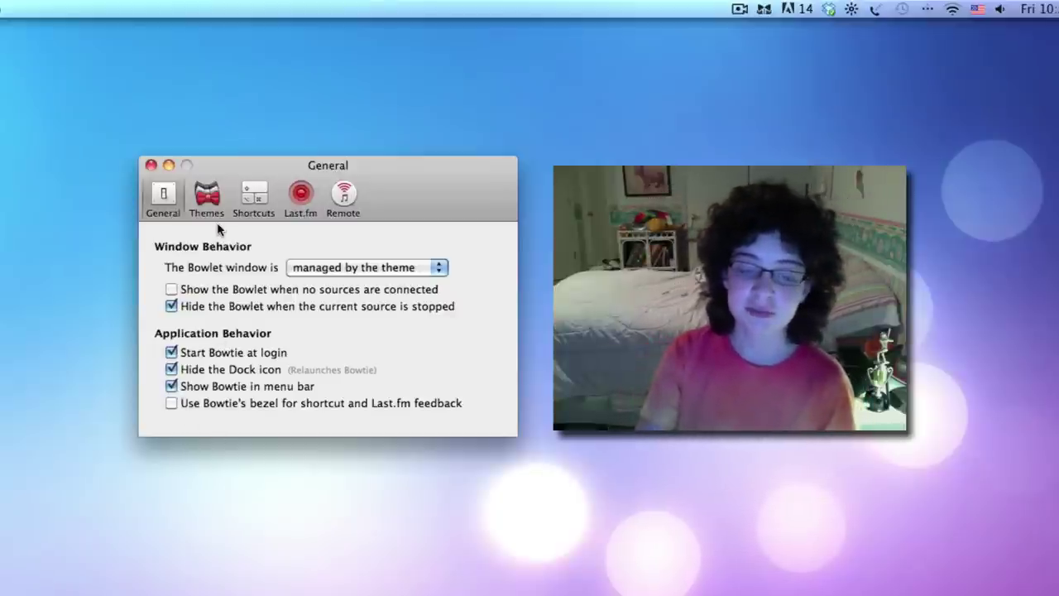
# Examine Bowtie's Shortcuts, Last.fm, Remote and Themes settings.
pyautogui.click(253, 201)
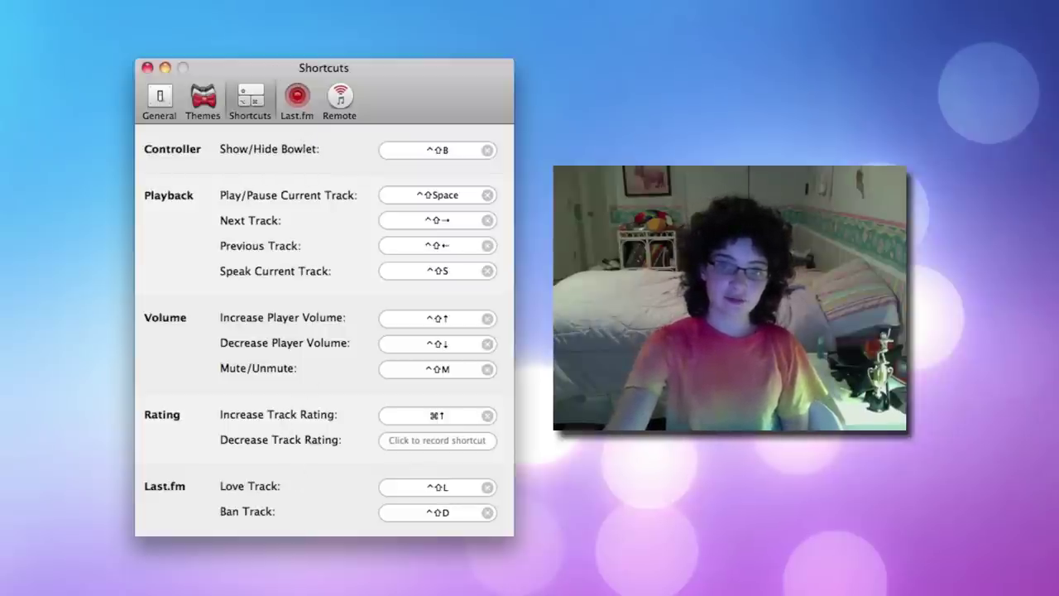
pyautogui.click(297, 104)
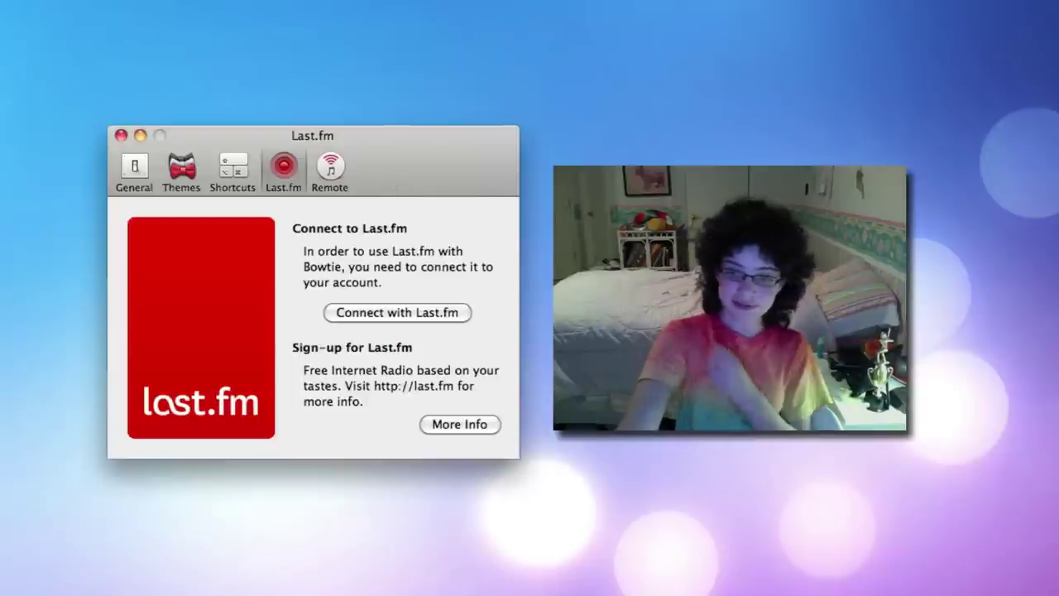
pyautogui.click(339, 179)
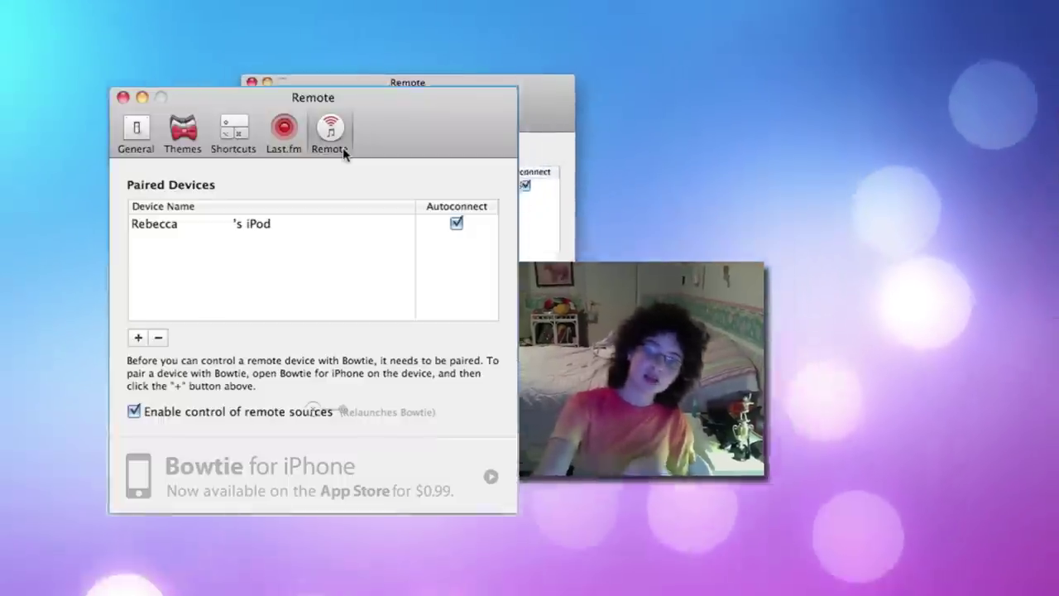
pyautogui.click(197, 146)
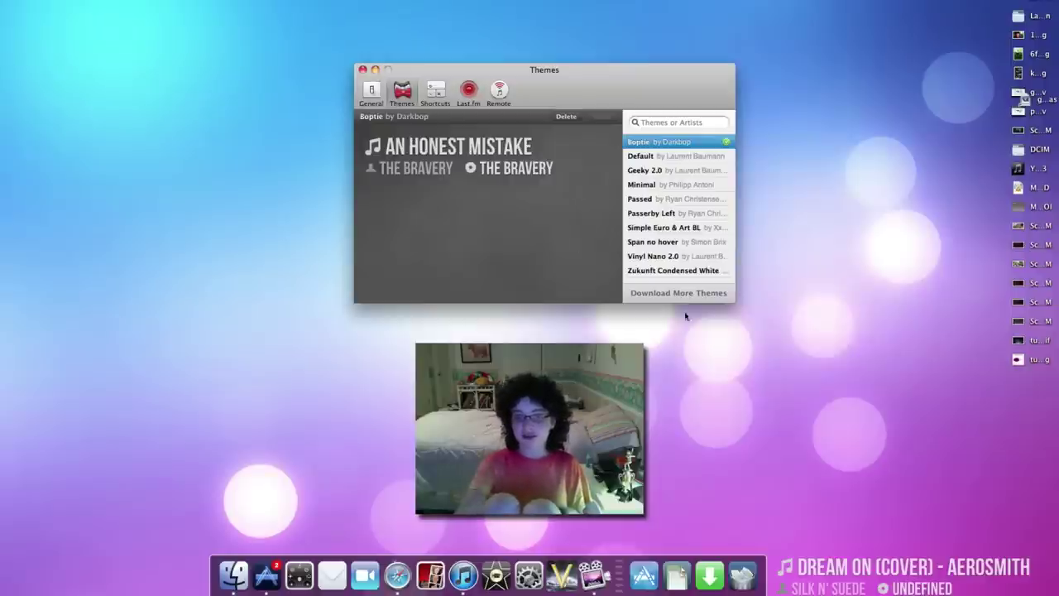
# Apply the Minimal theme to the Bowlet.
pyautogui.click(985, 584)
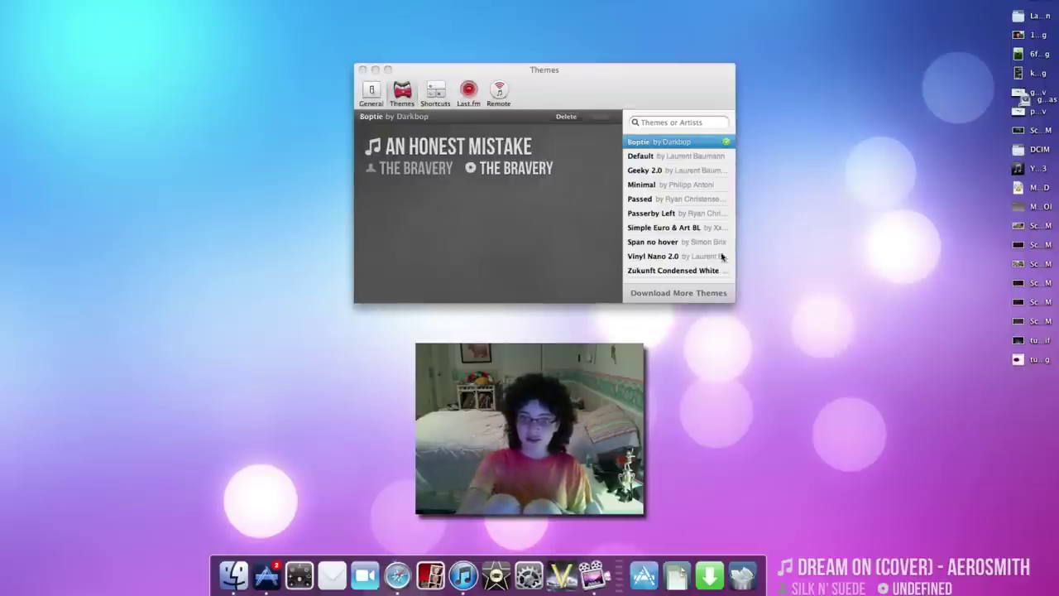
pyautogui.click(558, 196)
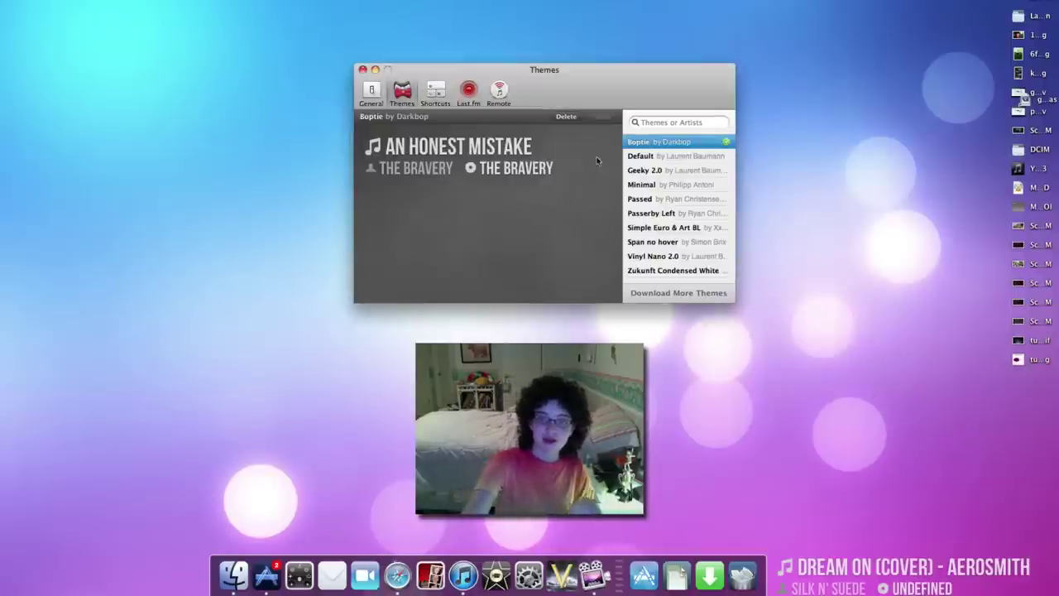
pyautogui.click(642, 186)
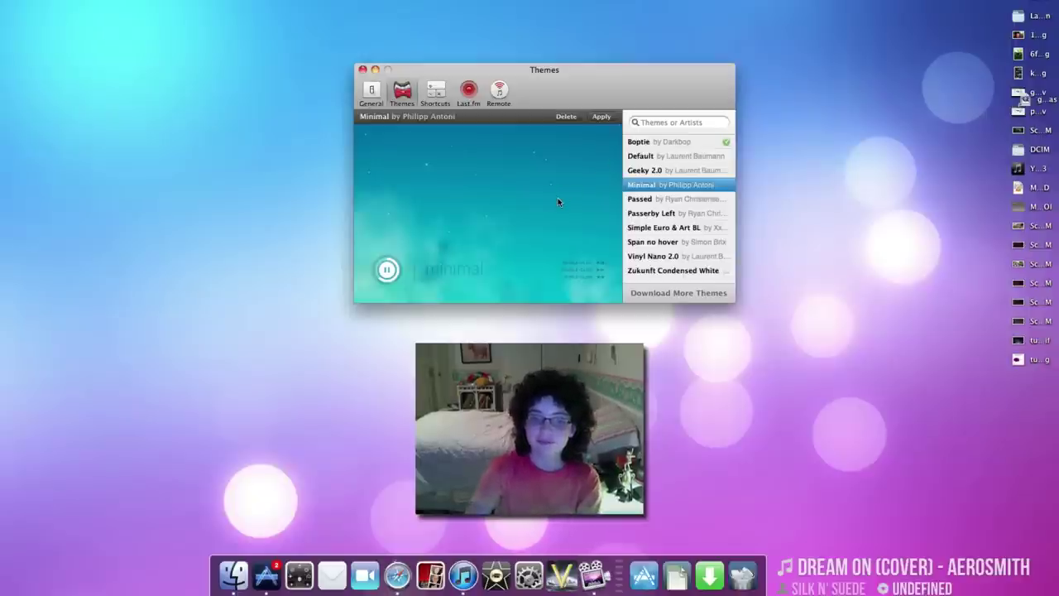
pyautogui.click(603, 117)
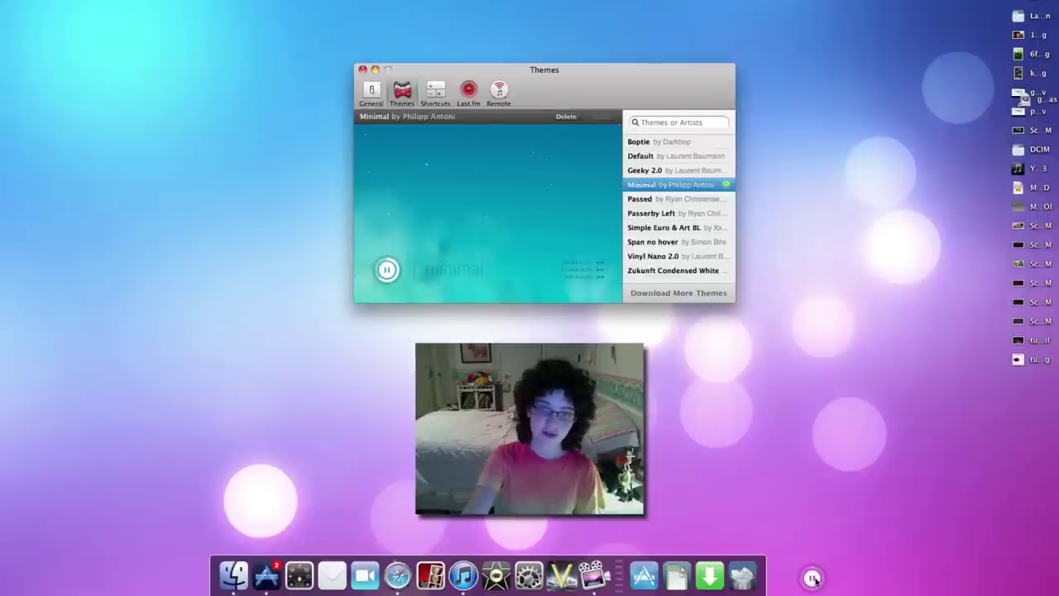
# Preview the Passerby Left and Boptie themes, and apply the Passed theme to the Bowlet.
pyautogui.click(663, 203)
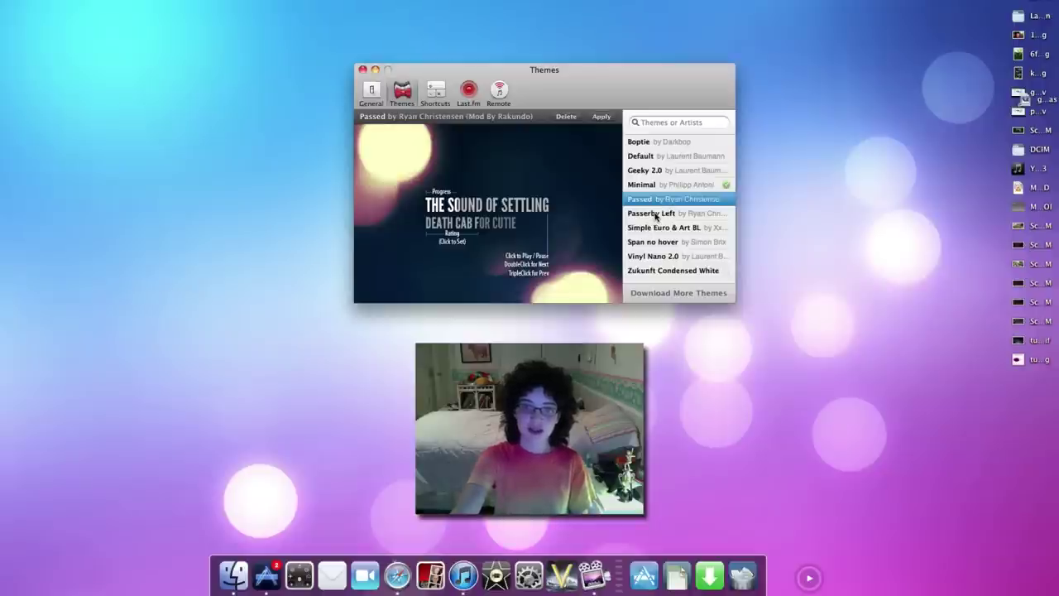
pyautogui.click(655, 214)
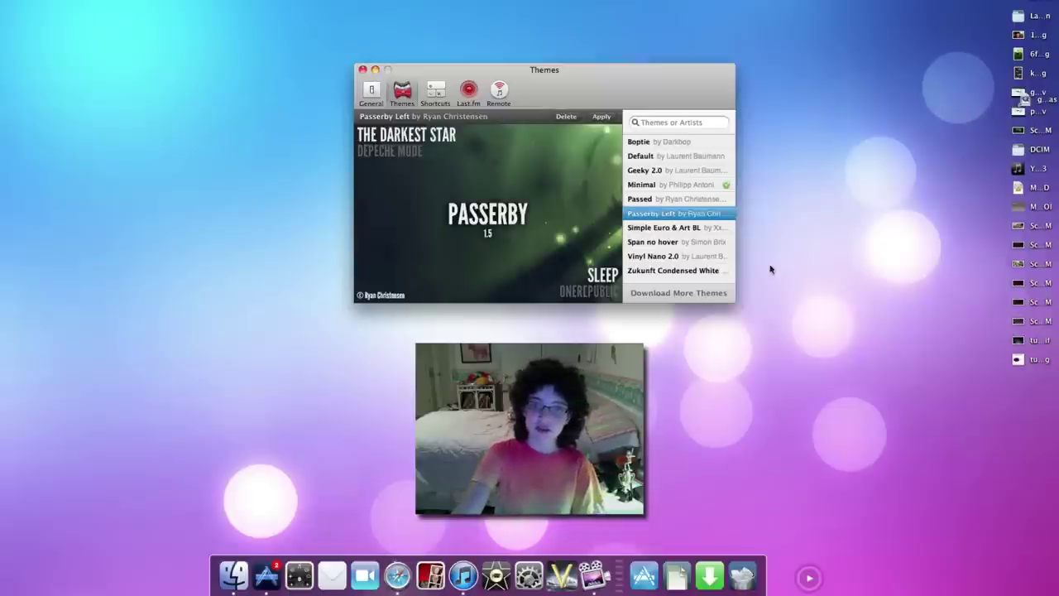
pyautogui.click(674, 143)
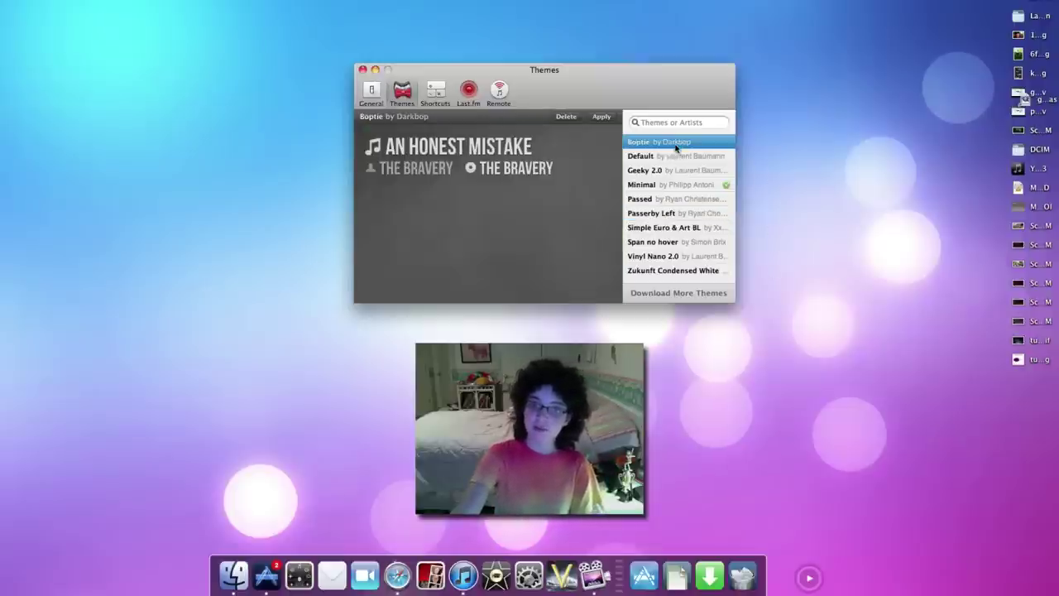
pyautogui.click(667, 199)
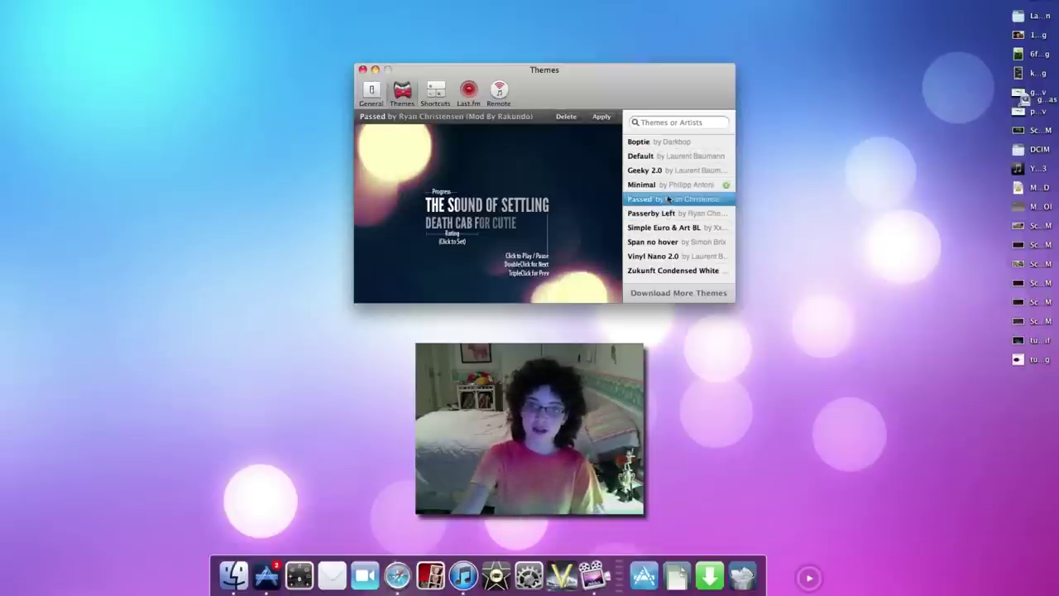
pyautogui.click(601, 116)
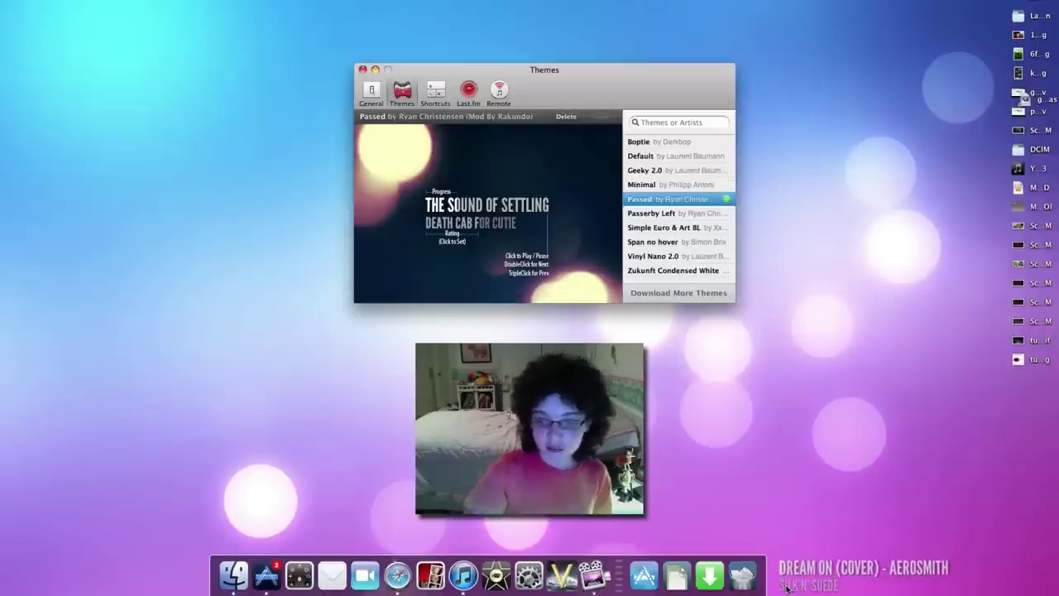
# Rate the playing song five stars from the desktop Bowlet with the iTunes playlist in view, and close the iTunes window.
pyautogui.click(461, 571)
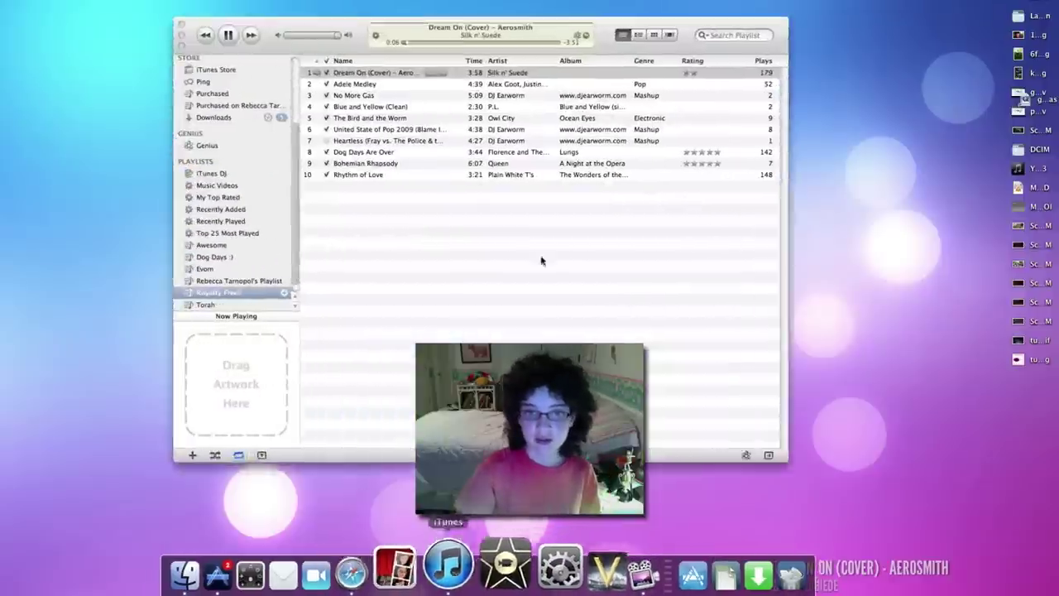
pyautogui.click(833, 590)
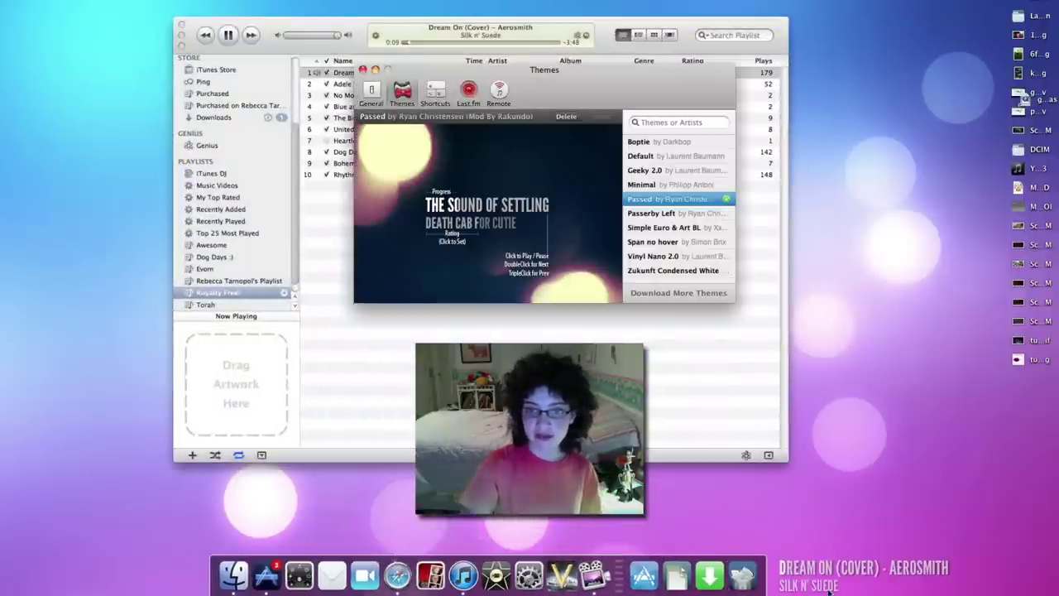
pyautogui.click(363, 70)
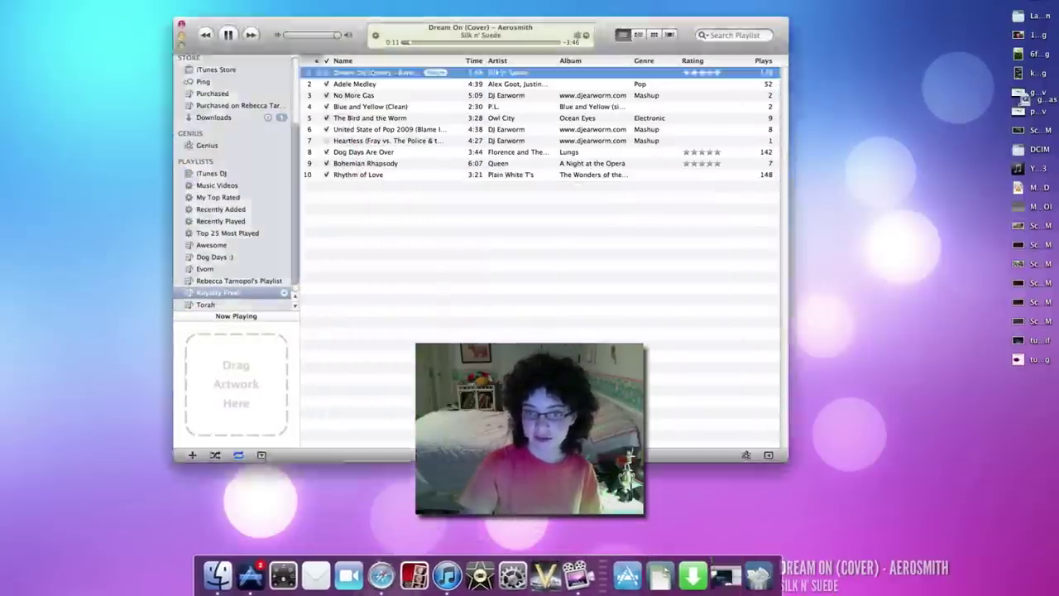
pyautogui.click(822, 588)
pyautogui.moveTo(807, 589); pyautogui.dragTo(801, 590)
pyautogui.click(828, 589)
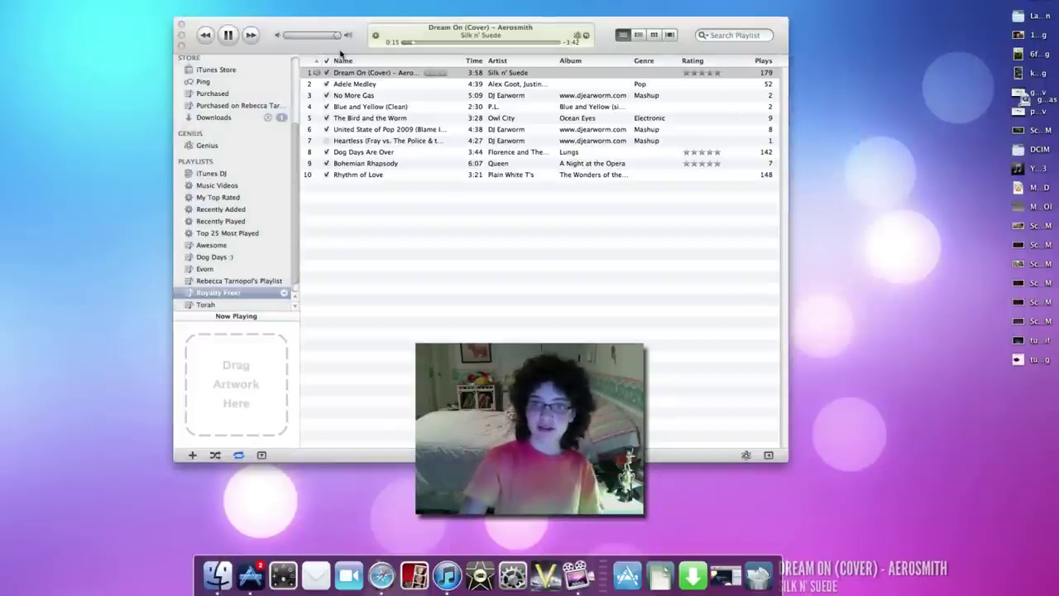
pyautogui.click(181, 23)
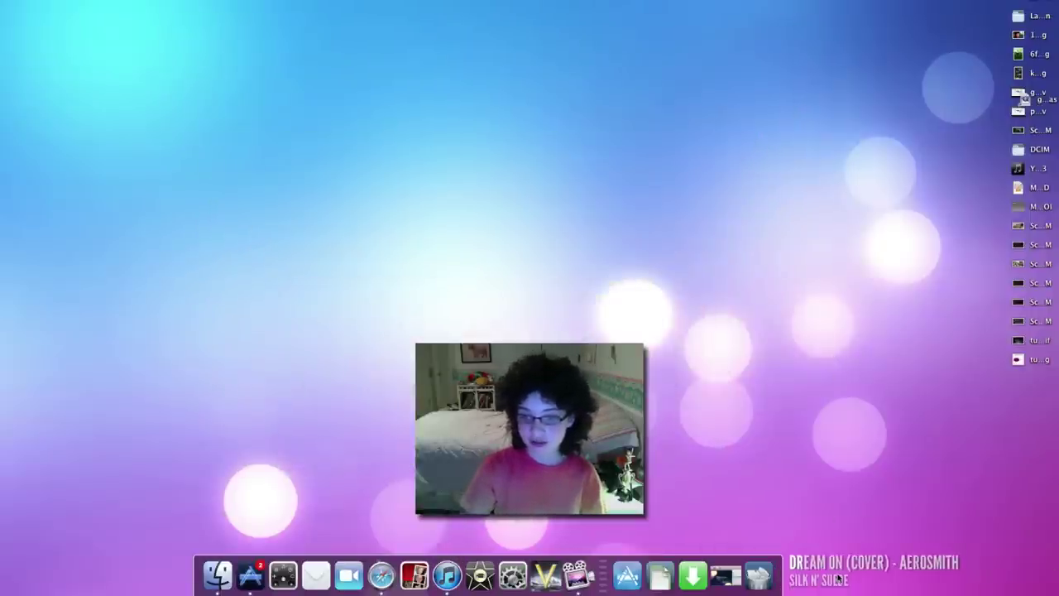
# Restore the Themes window, apply the Zukunft Condensed White theme and move the window aside to look for the Bowlet.
pyautogui.click(732, 576)
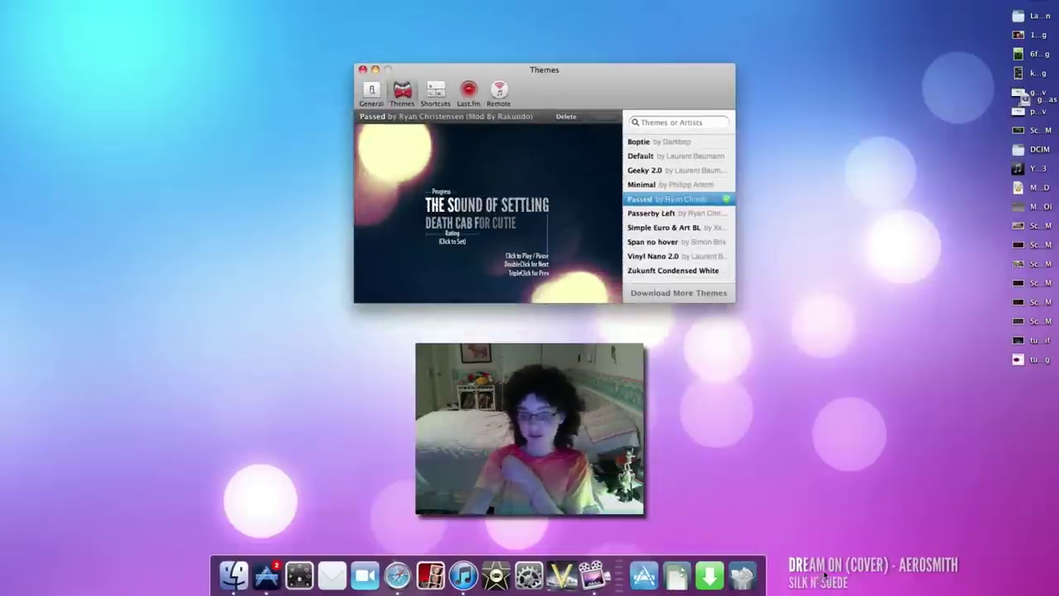
pyautogui.click(672, 270)
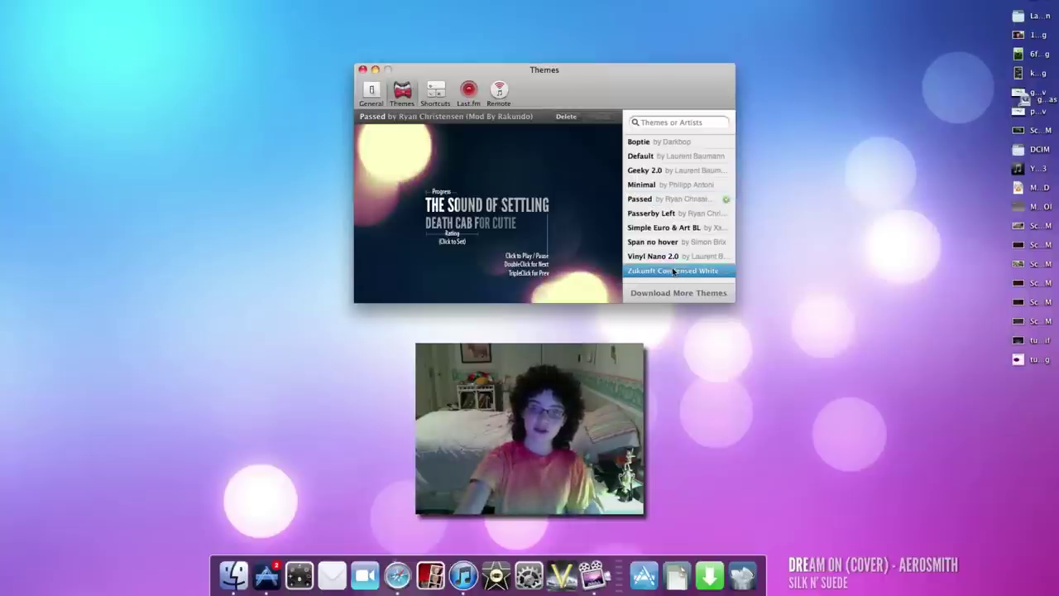
pyautogui.click(601, 116)
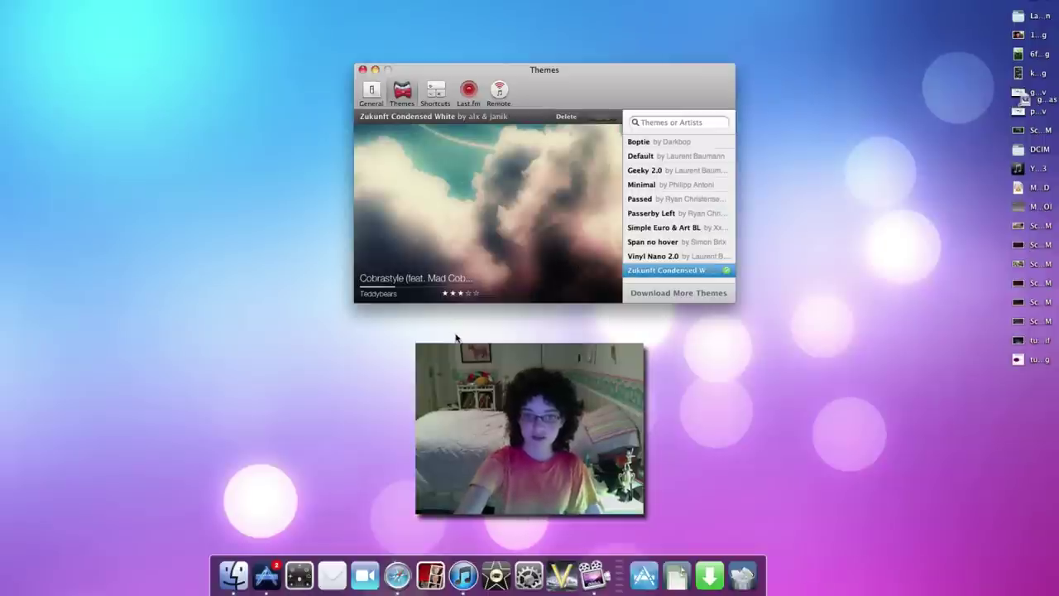
pyautogui.moveTo(539, 74); pyautogui.dragTo(569, 76)
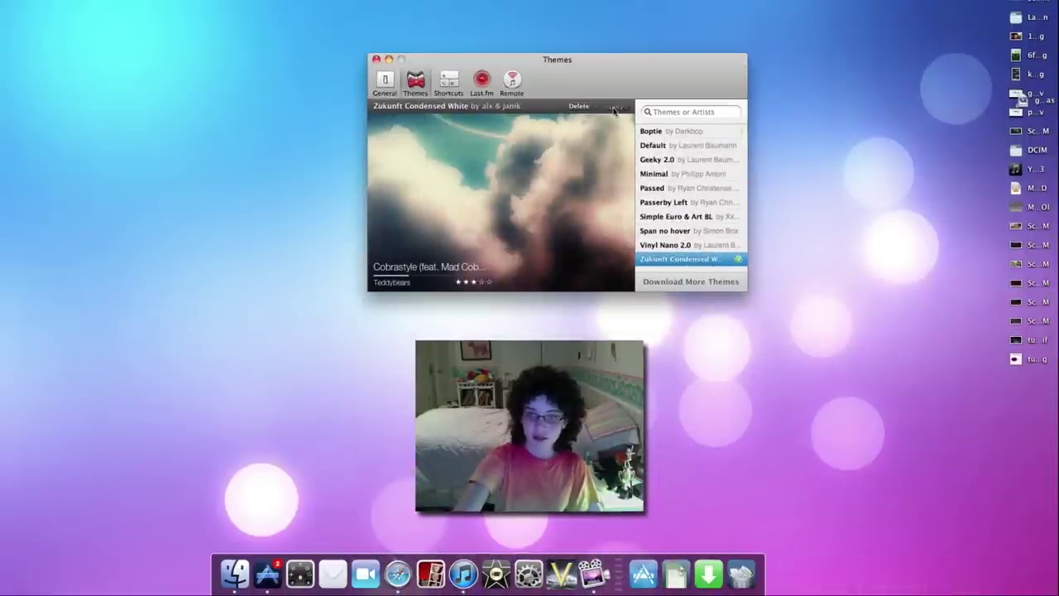
pyautogui.moveTo(628, 70); pyautogui.dragTo(609, 82)
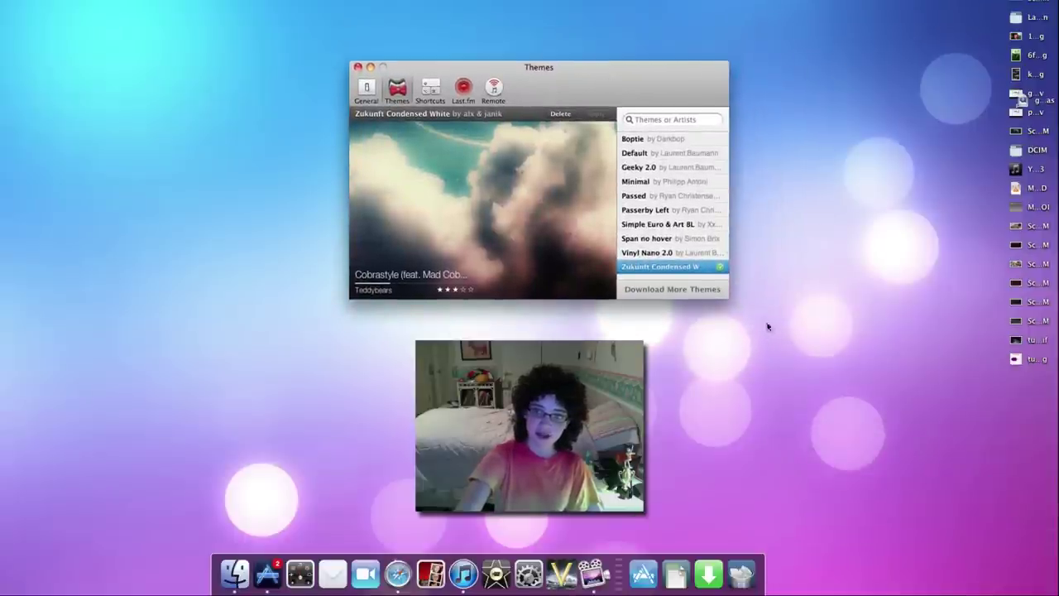
# Browse the Simple Euro & Art BL, Span no hover and Default themes, apply Boptie, and close the Themes window.
pyautogui.click(699, 225)
pyautogui.click(697, 239)
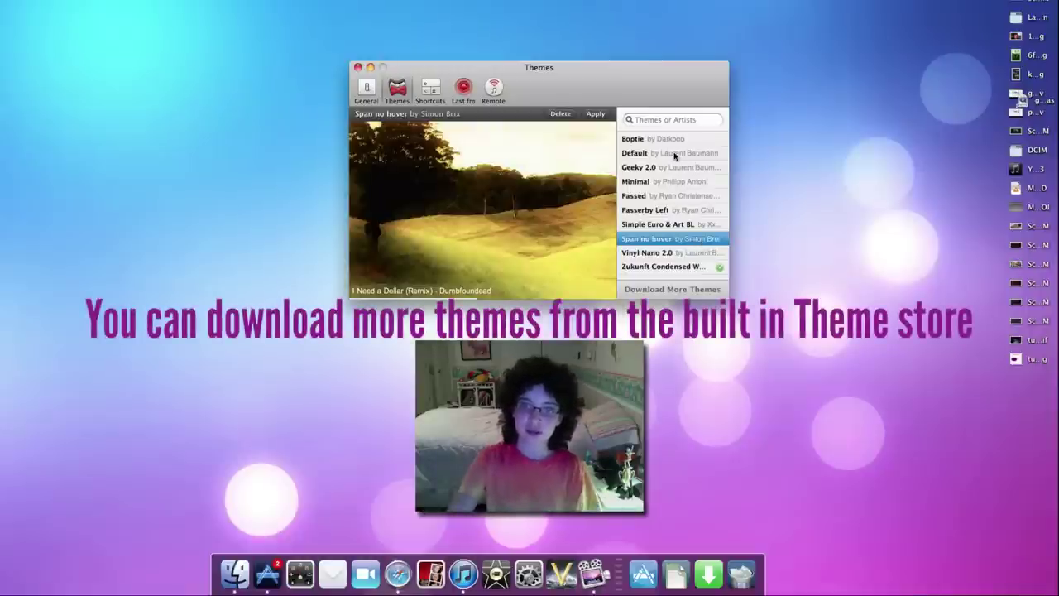
pyautogui.click(674, 154)
pyautogui.click(658, 139)
pyautogui.click(596, 114)
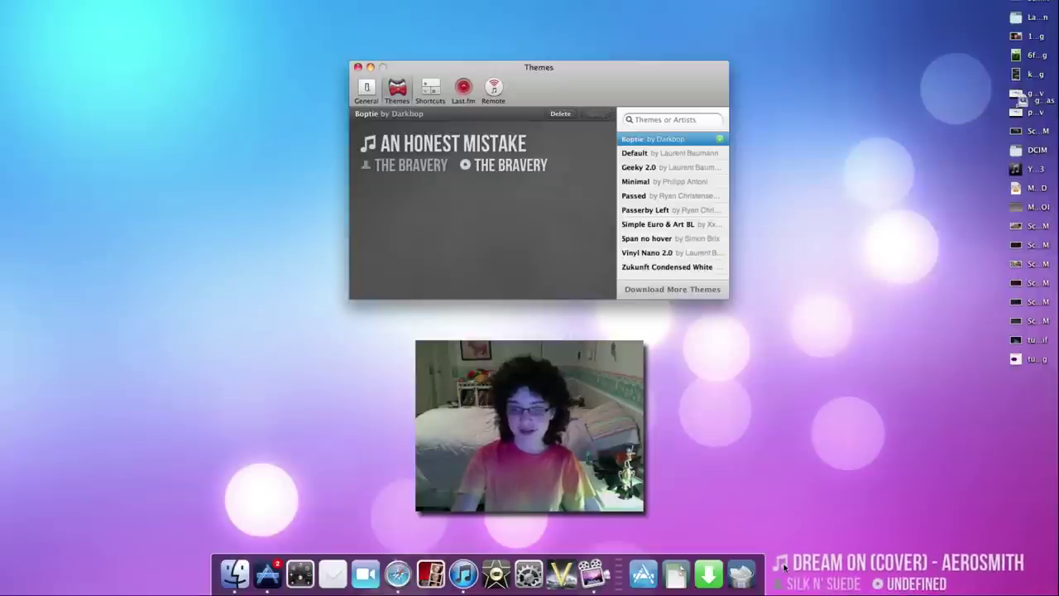
pyautogui.click(369, 67)
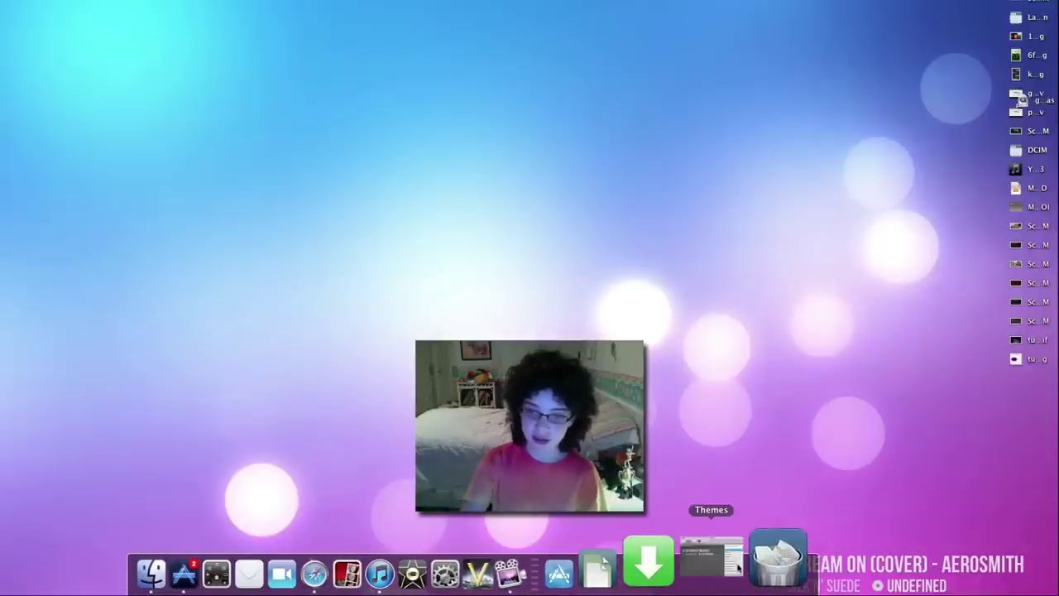
pyautogui.click(739, 557)
pyautogui.click(358, 67)
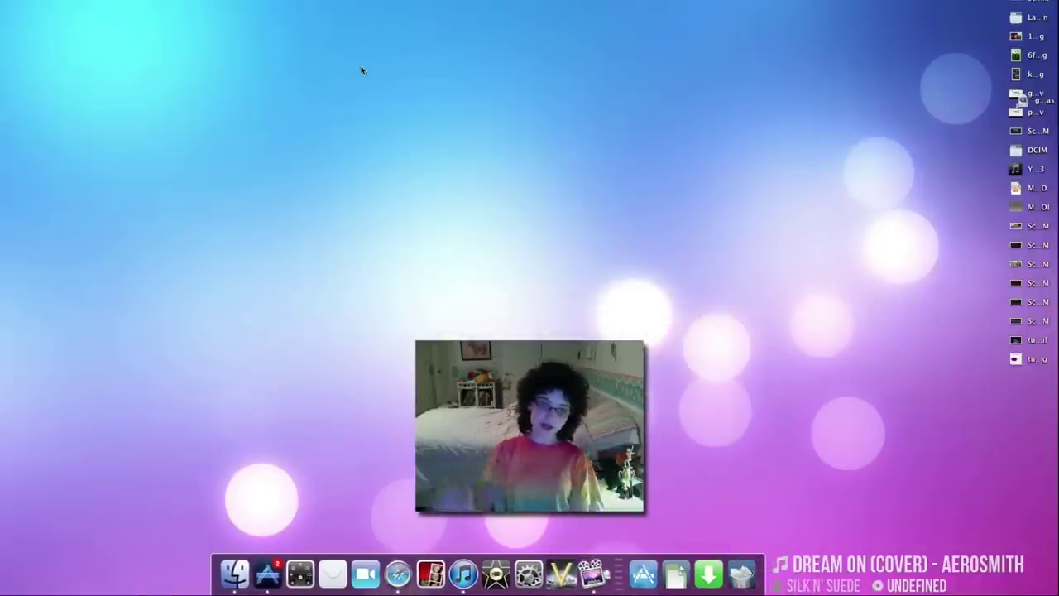
# Switch to iTunes, skip playback to Adele Medley, and close the player window with the track paused.
pyautogui.click(477, 576)
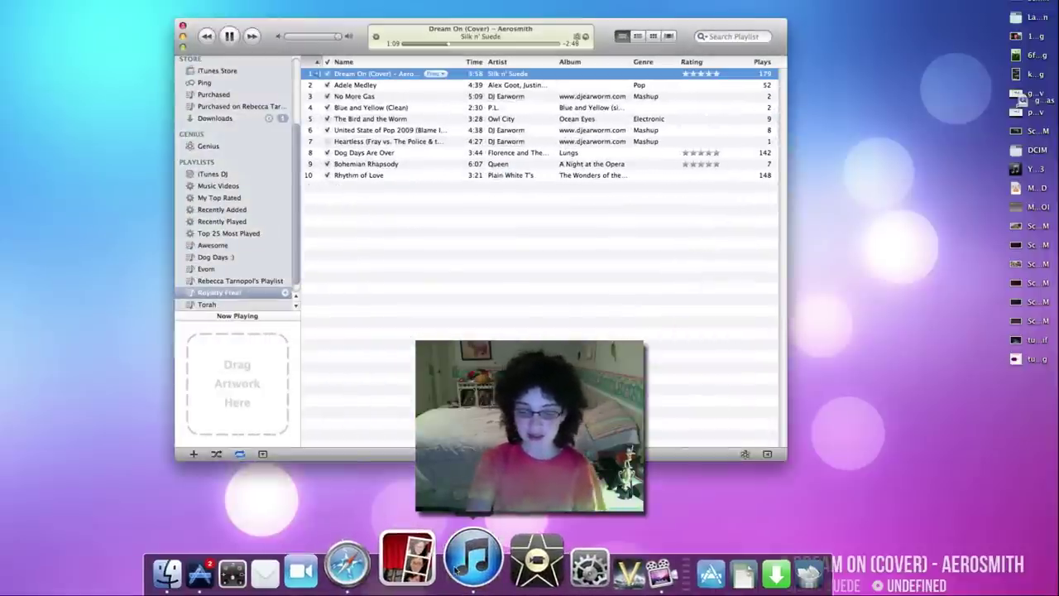
pyautogui.press('super+Right')
pyautogui.press('super+Left')
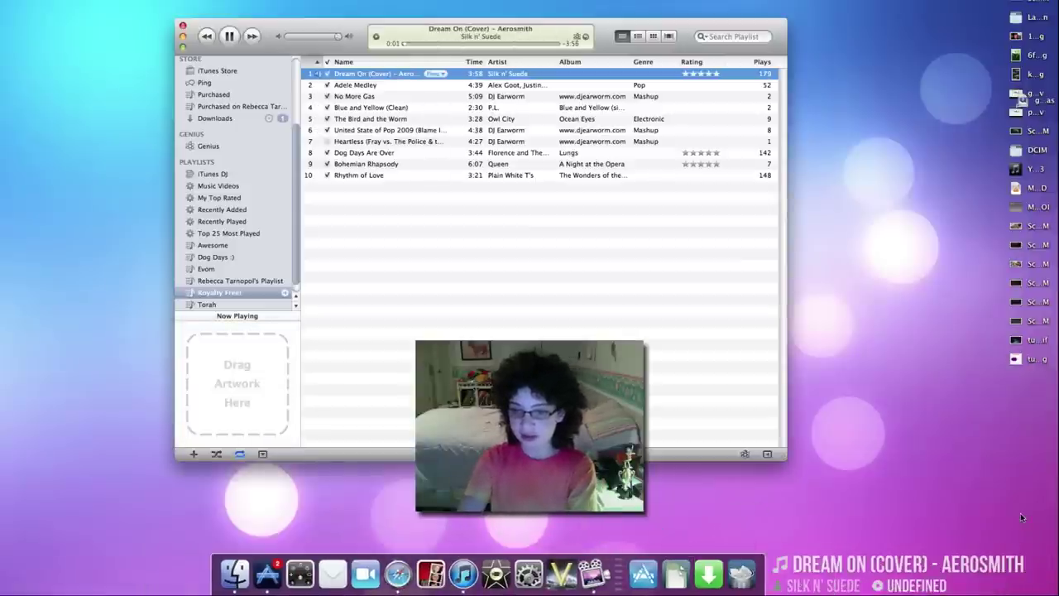
pyautogui.press('super+Right')
pyautogui.press('super+Right')
pyautogui.press('super+Right')
pyautogui.press('super+Right')
pyautogui.press('super+Right')
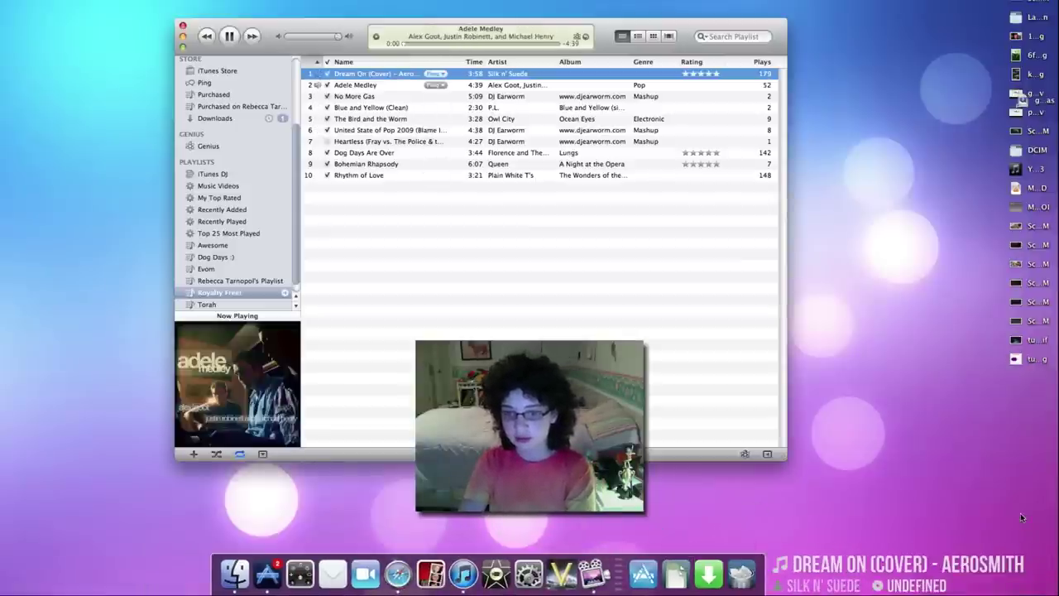
pyautogui.press('super+Right')
pyautogui.press('super+Right')
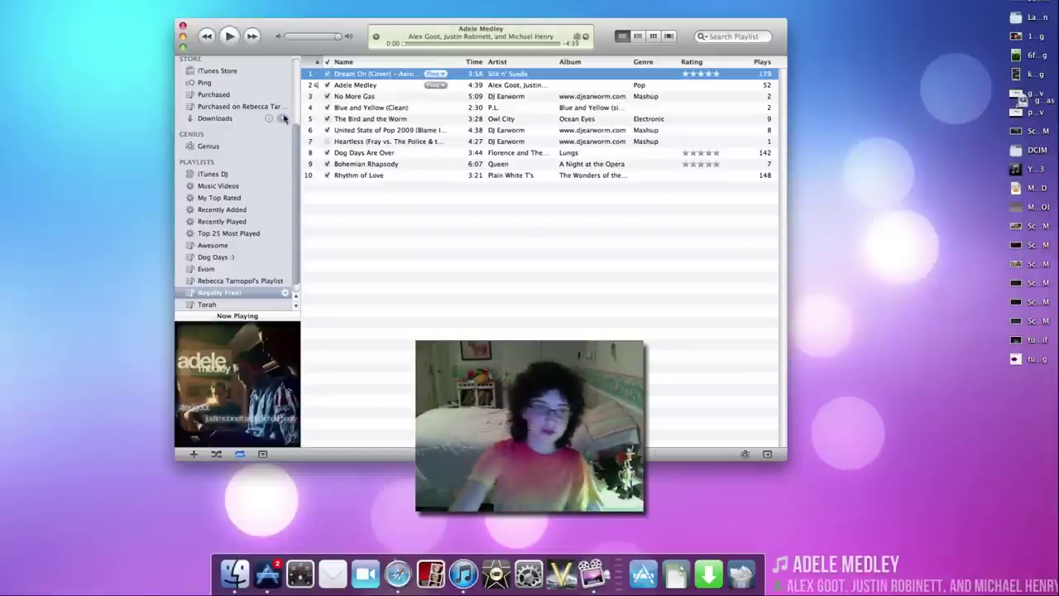
pyautogui.click(183, 26)
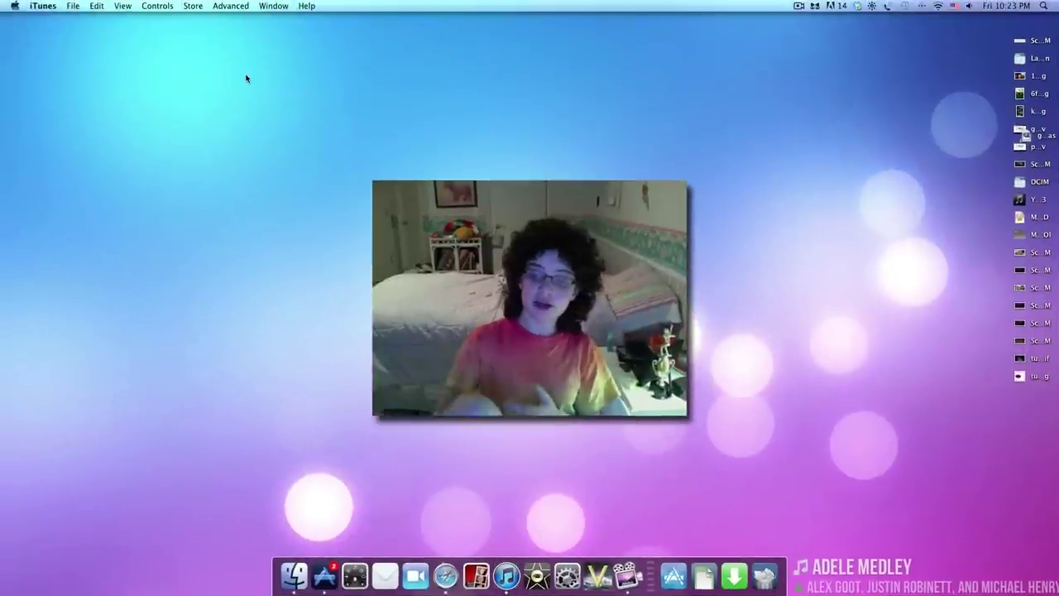